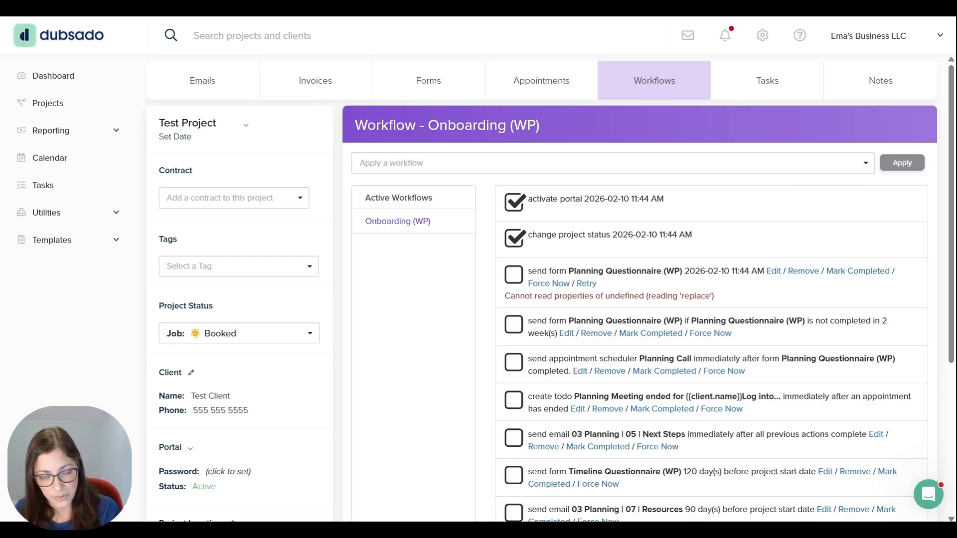
# Check the client's contact details for an email address, and open the brand's email settings
pyautogui.click(191, 374)
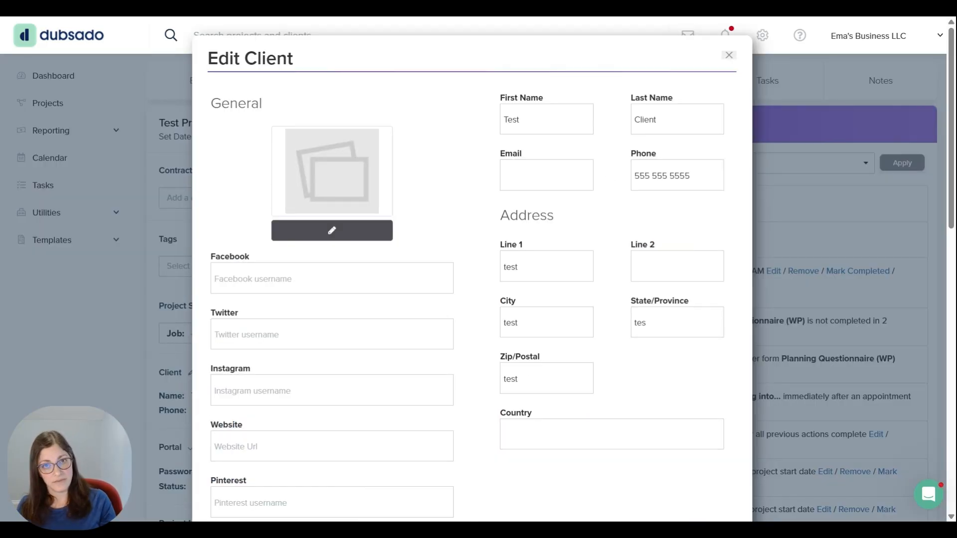
pyautogui.click(731, 57)
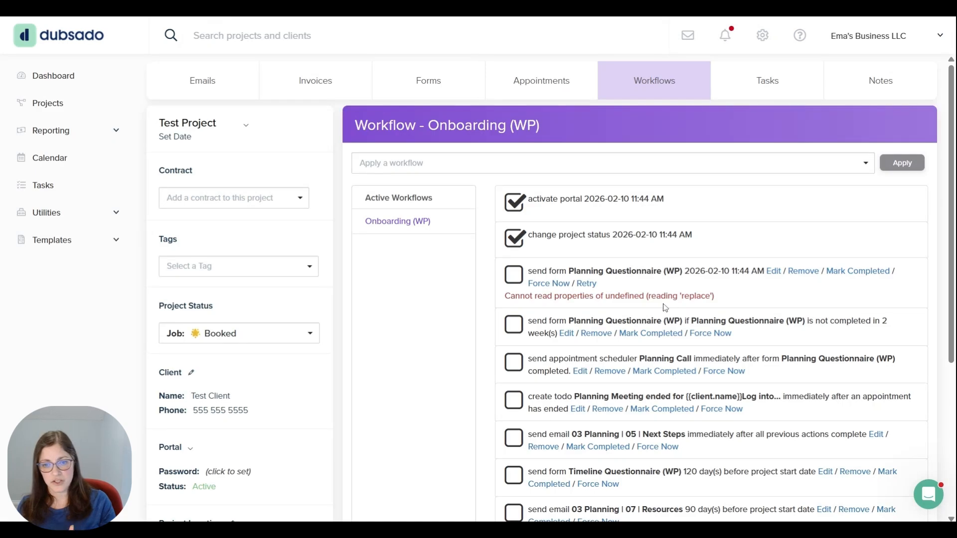
pyautogui.scroll(-5, 670, 305)
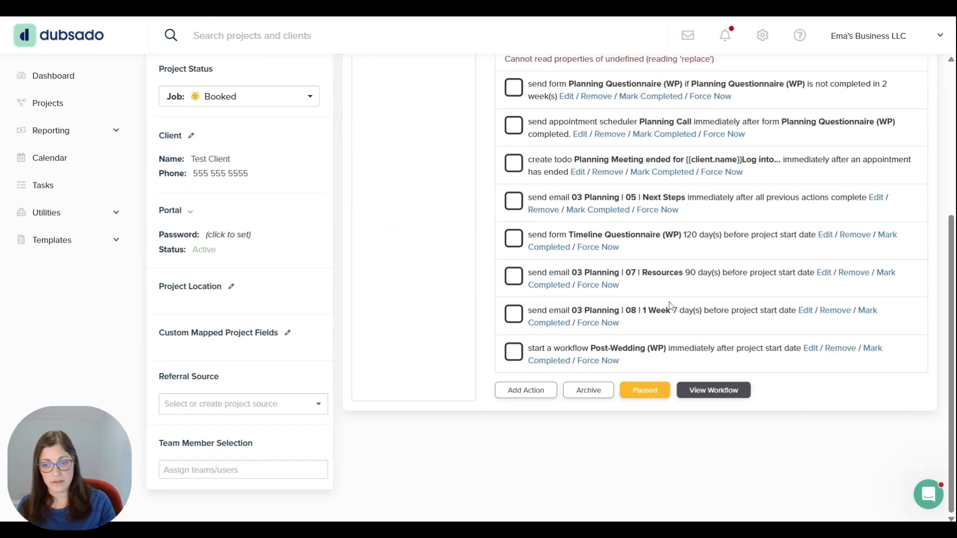
pyautogui.scroll(5, 639, 378)
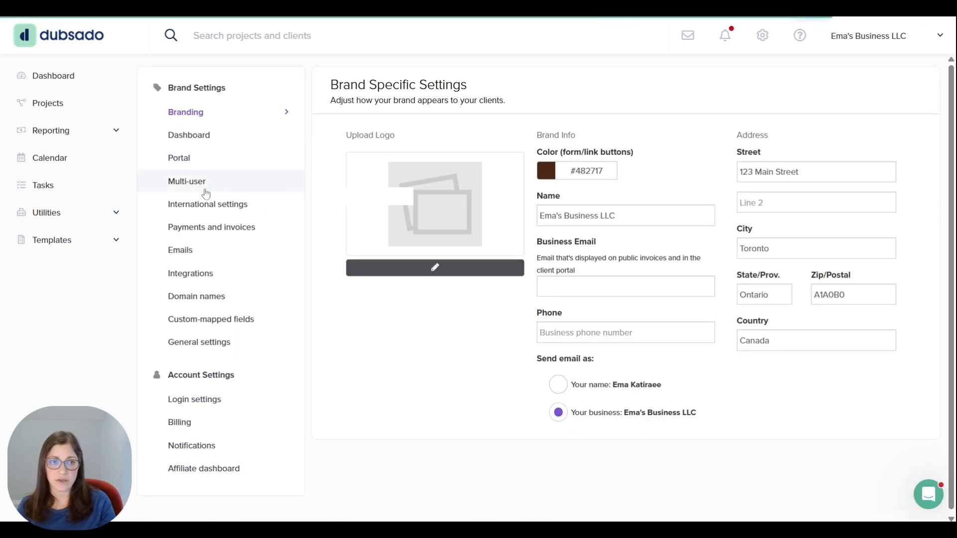
pyautogui.click(192, 249)
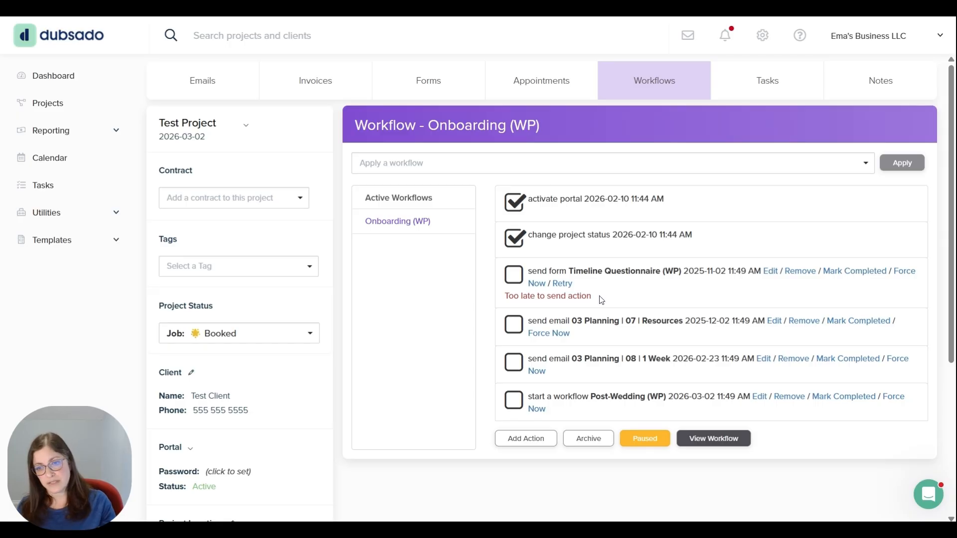
# Reschedule the overdue Timeline Questionnaire (WP) send-form action to 02/10/2026 2:00 PM and reactivate the paused workflow
pyautogui.click(769, 273)
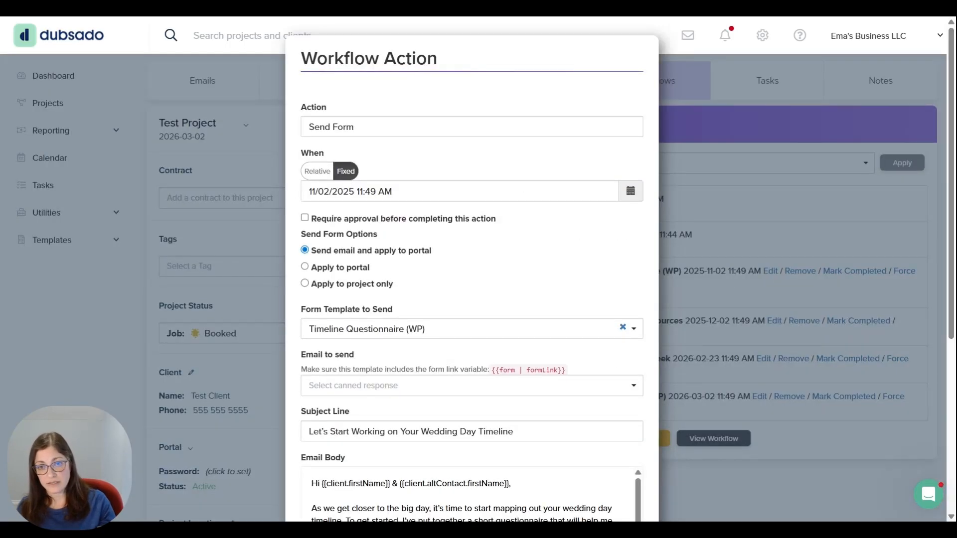
pyautogui.click(630, 191)
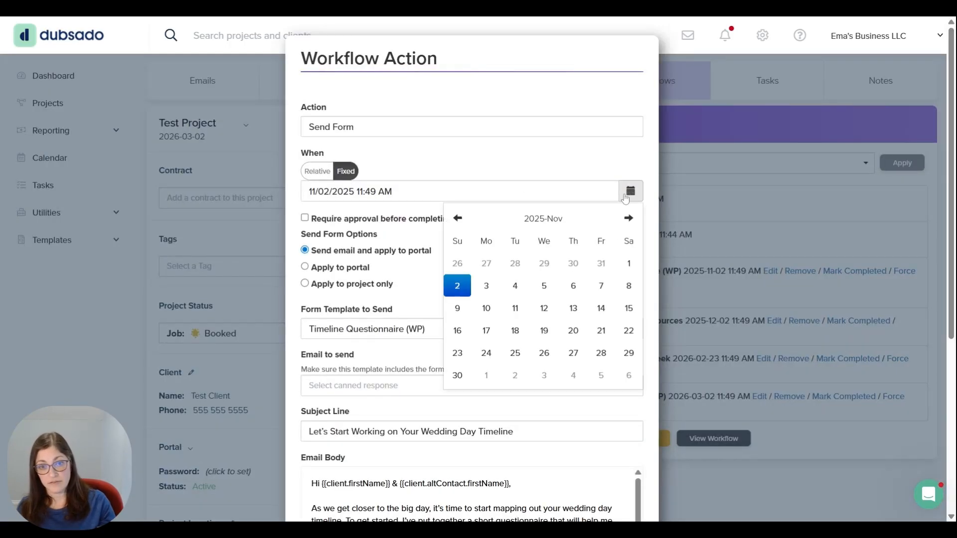
pyautogui.click(627, 219)
pyautogui.click(626, 219)
pyautogui.click(627, 219)
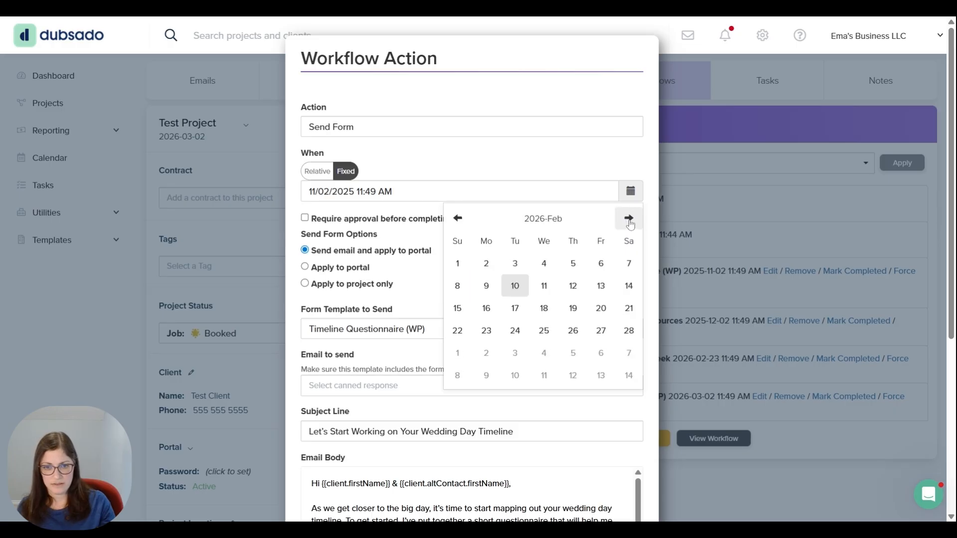
pyautogui.click(516, 286)
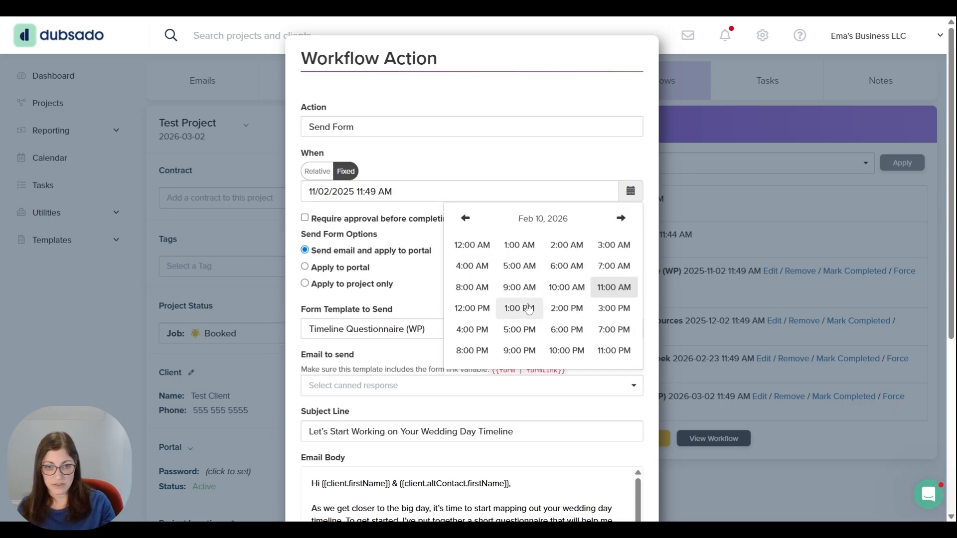
pyautogui.click(562, 307)
pyautogui.click(467, 240)
pyautogui.click(461, 161)
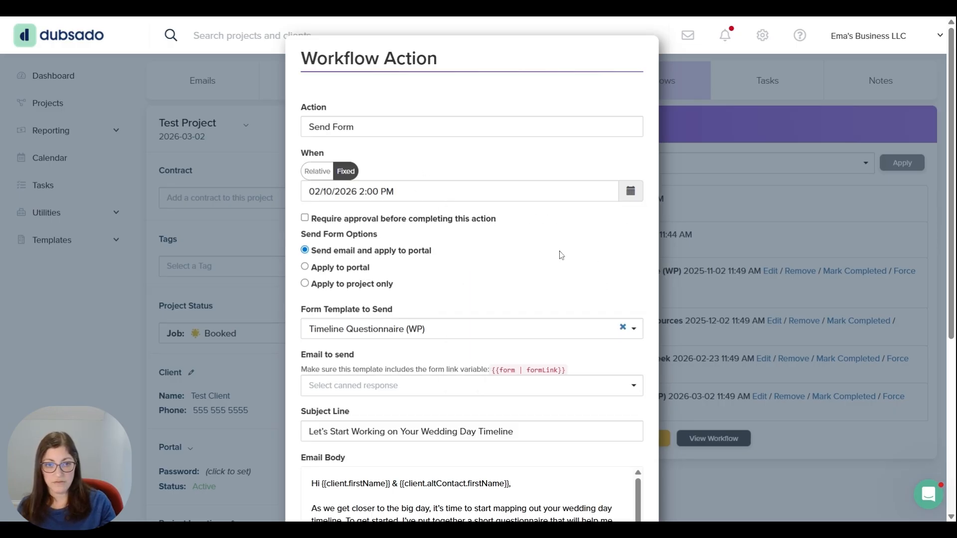
pyautogui.scroll(-6, 561, 255)
pyautogui.click(617, 486)
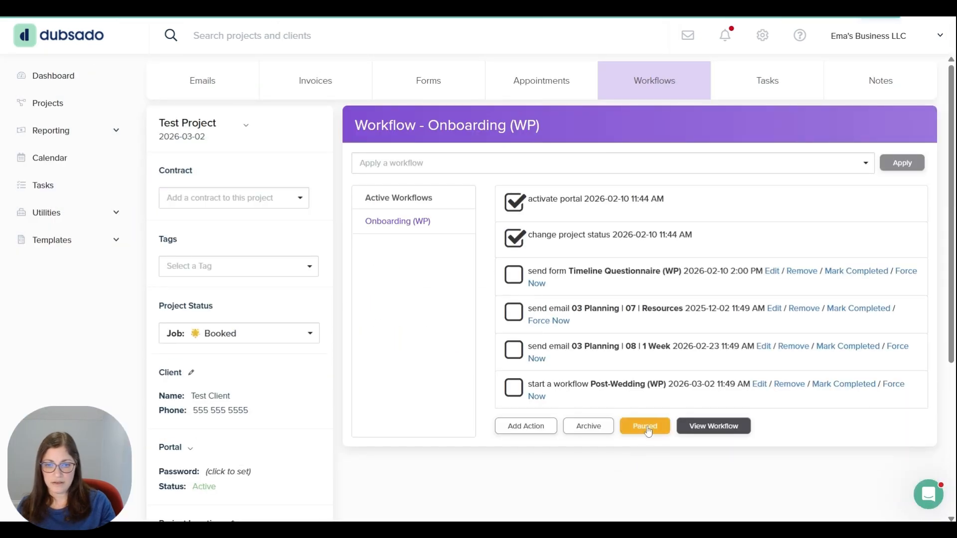
pyautogui.click(646, 426)
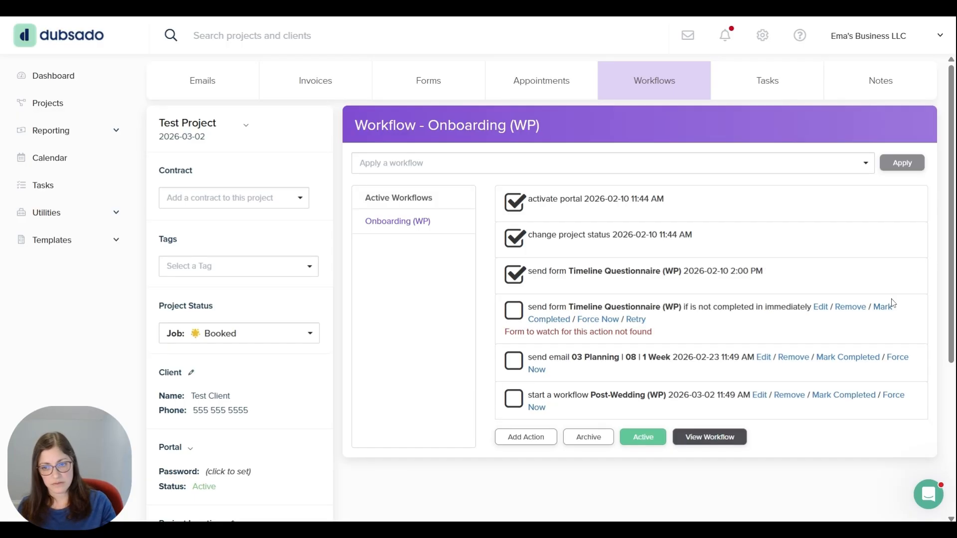
# Set the incomplete-form reminder action to watch Timeline Questionnaire (WP) with a delay of 2 days, and reactivate the workflow
pyautogui.click(820, 307)
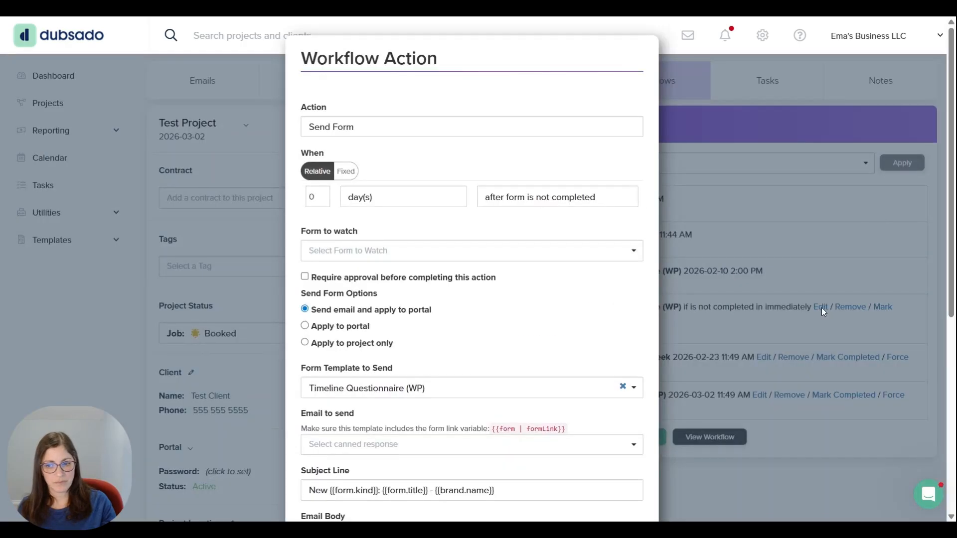
pyautogui.scroll(-3, 566, 267)
pyautogui.scroll(3, 566, 267)
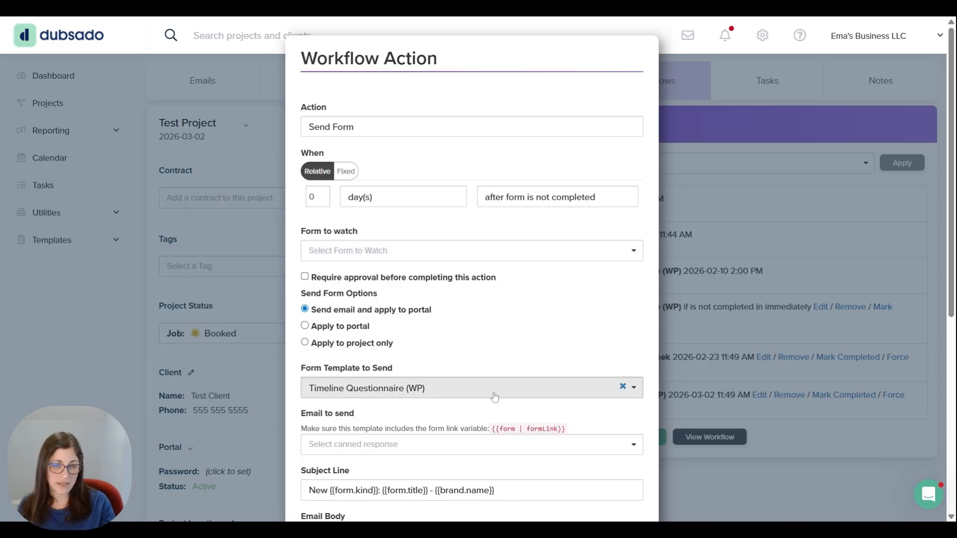
pyautogui.click(441, 252)
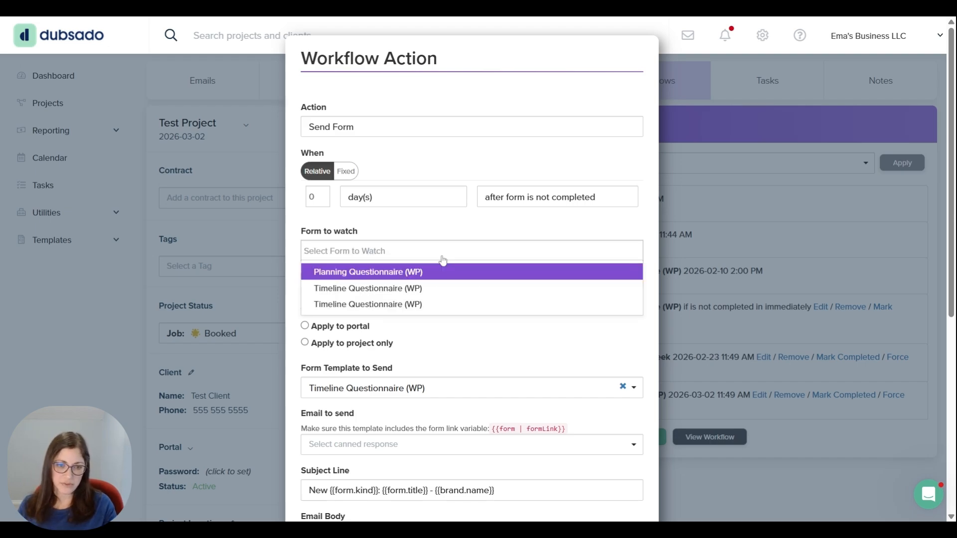
pyautogui.click(403, 293)
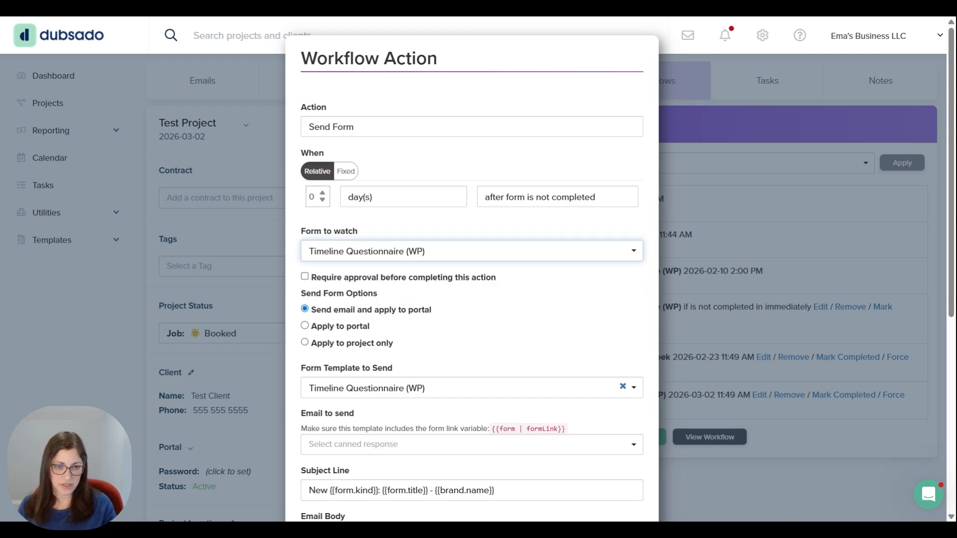
pyautogui.click(319, 196)
pyautogui.scroll(-2, 318, 196)
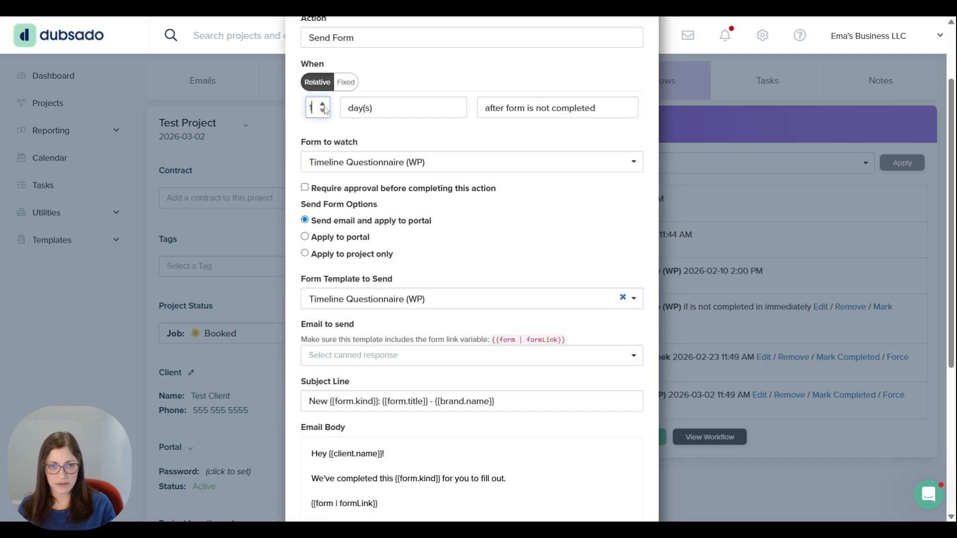
pyautogui.scroll(-5, 321, 105)
pyautogui.click(618, 482)
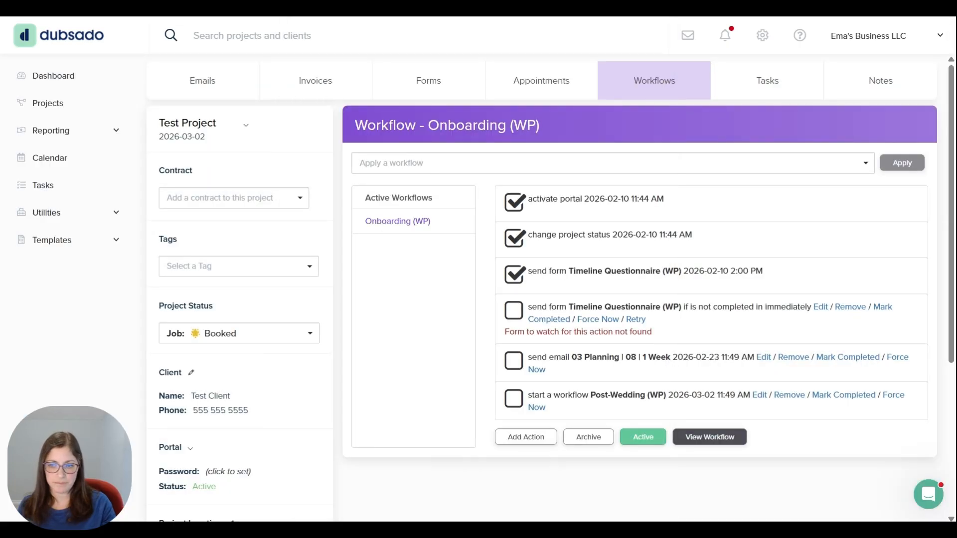
pyautogui.click(645, 424)
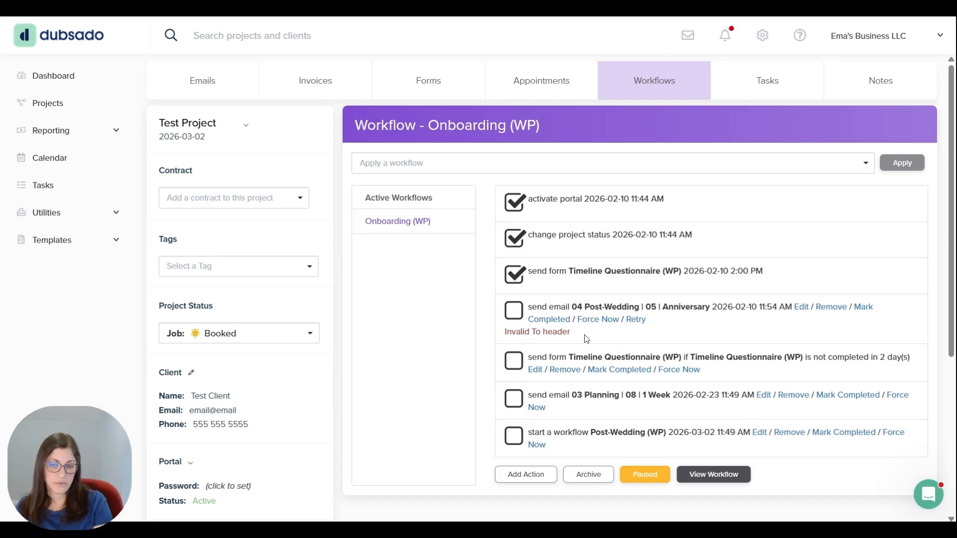
# Check the email address in the client's details and save the client record
pyautogui.click(191, 373)
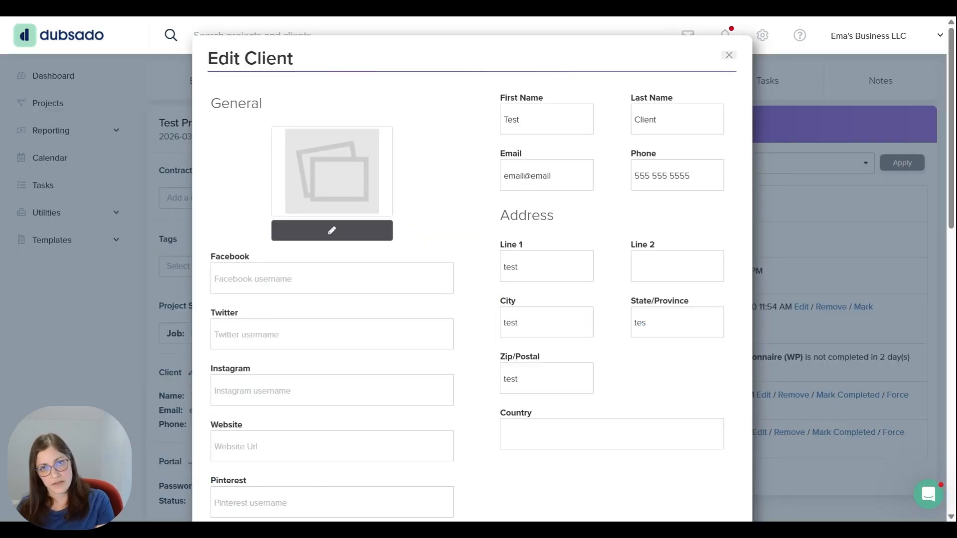
pyautogui.scroll(-14, 588, 214)
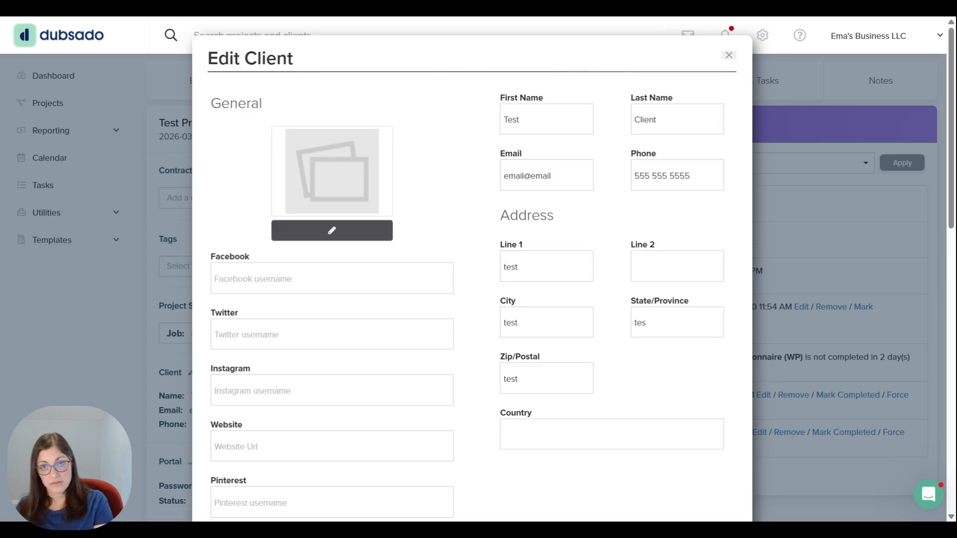
pyautogui.scroll(-12, 715, 299)
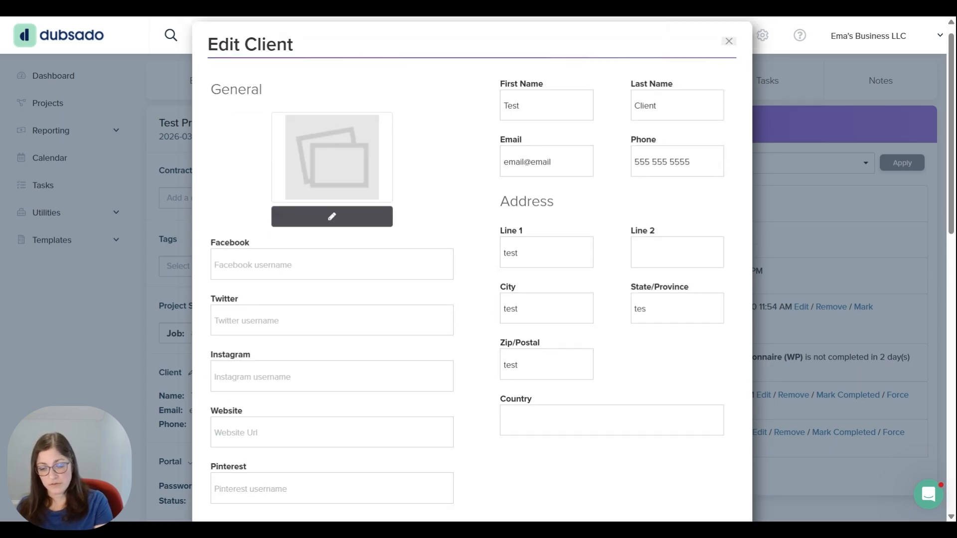
pyautogui.click(710, 483)
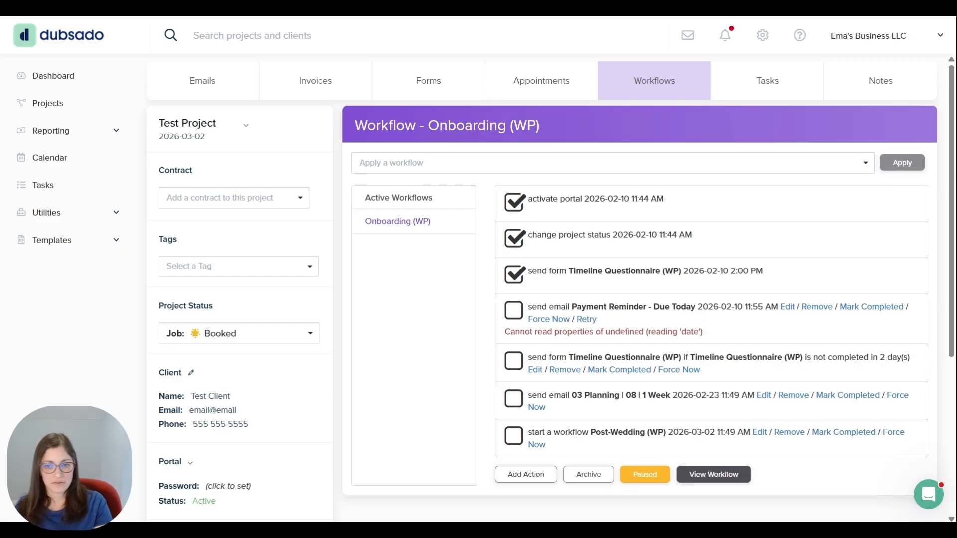
# Examine the payment amount smart field in the Payment Reminder - Due Today email action, leaving the action unedited
pyautogui.click(786, 307)
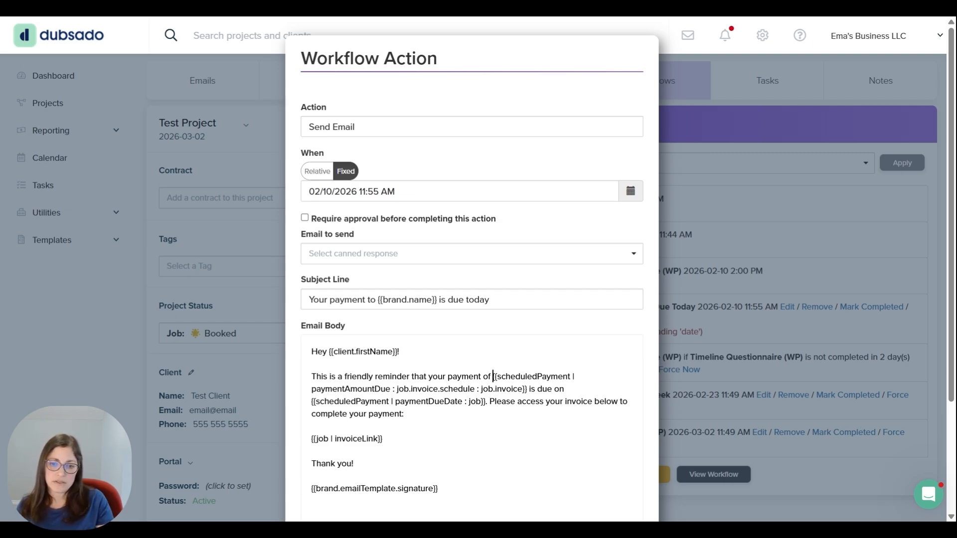
pyautogui.moveTo(493, 376); pyautogui.dragTo(527, 389)
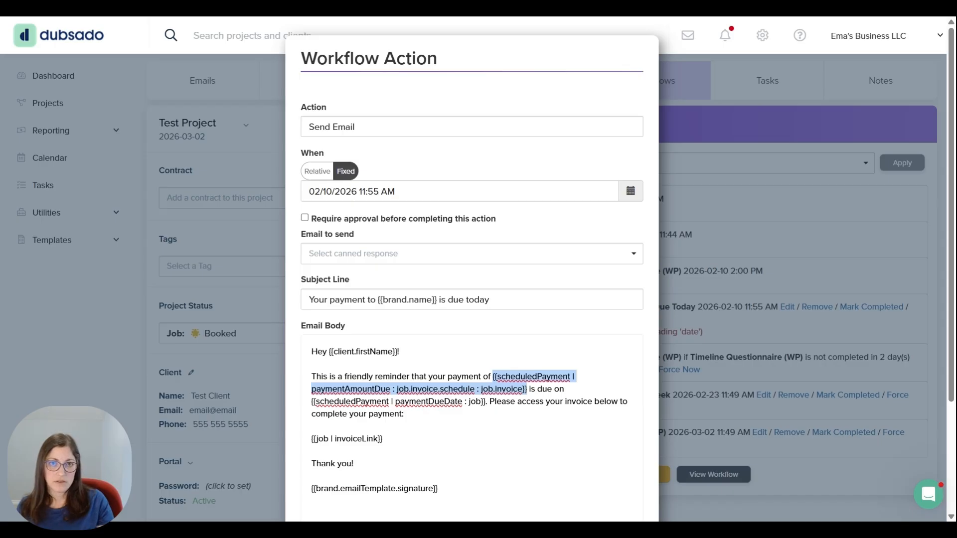
pyautogui.scroll(-3, 553, 408)
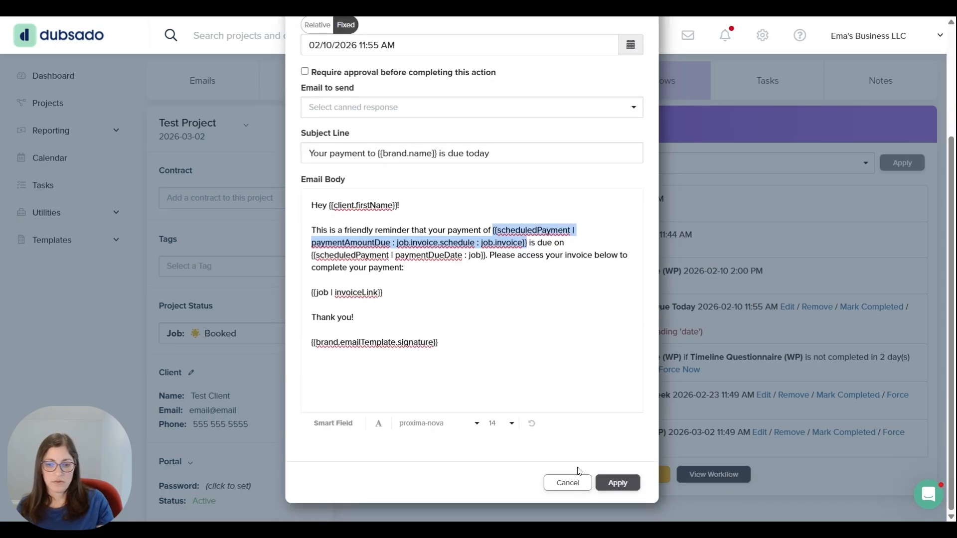
pyautogui.click(568, 477)
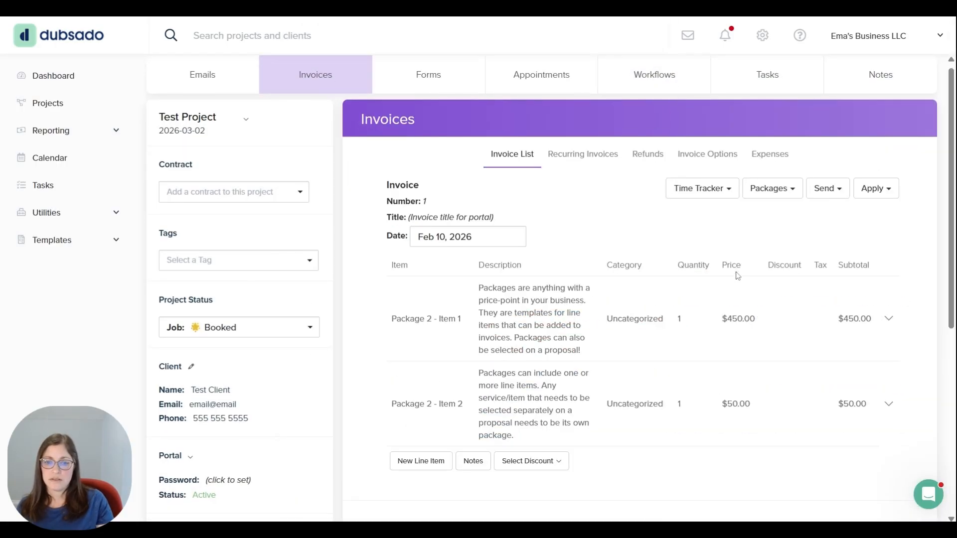
# Check the payment plan section of the project's invoice and the existing plans it offers
pyautogui.scroll(-7, 707, 279)
pyautogui.click(534, 315)
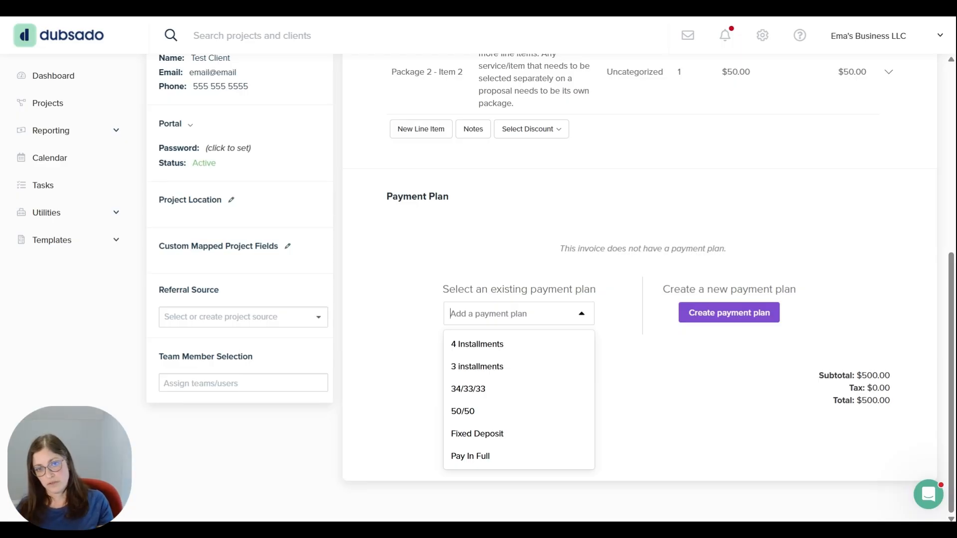
pyautogui.scroll(10, 629, 175)
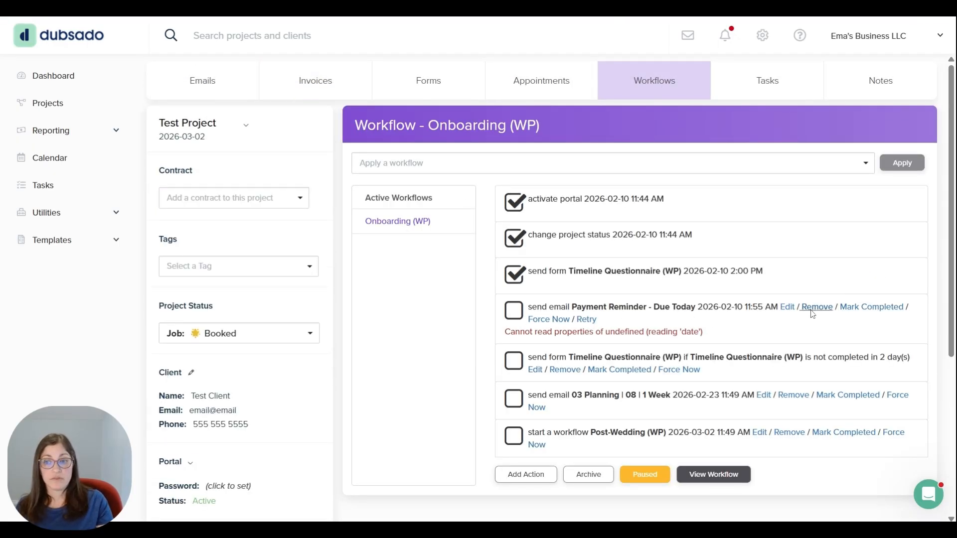
# Remove the Payment Reminder - Due Today email action from the Onboarding (WP) workflow and reactivate the workflow
pyautogui.click(813, 308)
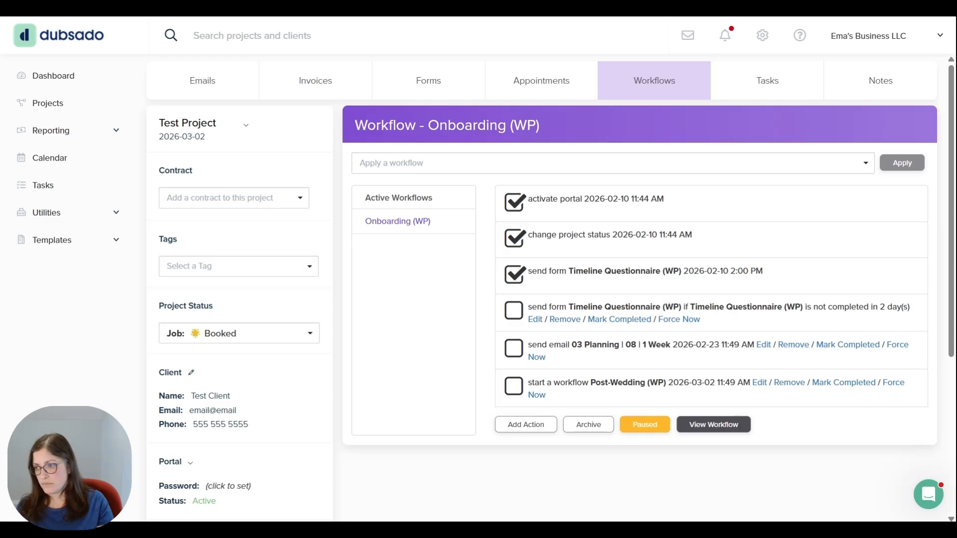
pyautogui.click(654, 429)
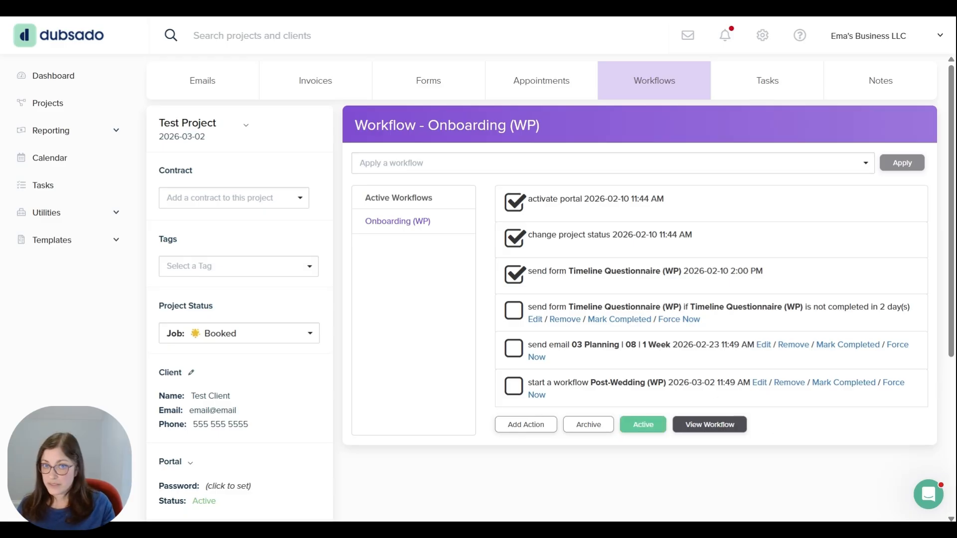